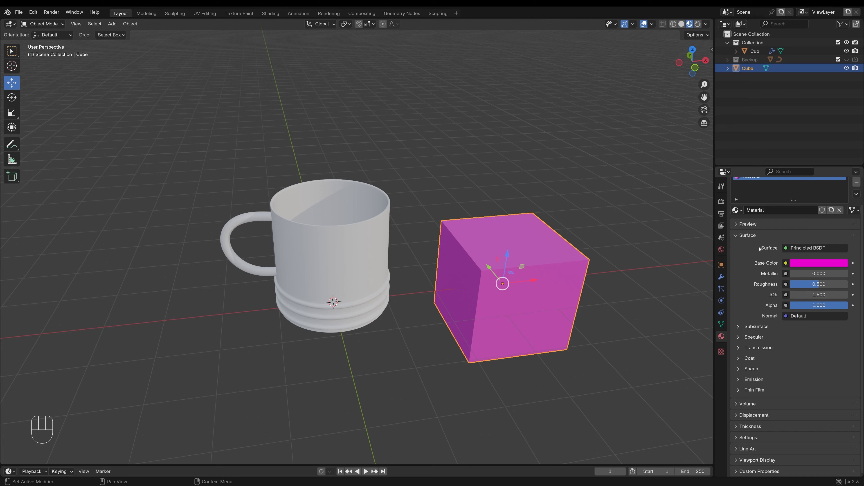
- Try adding a second material slot with a new material to the cube, and remove the extra slot again
{"action": "scroll", "coordinate": [759, 248], "scroll_direction": "up", "scroll_amount": 2}
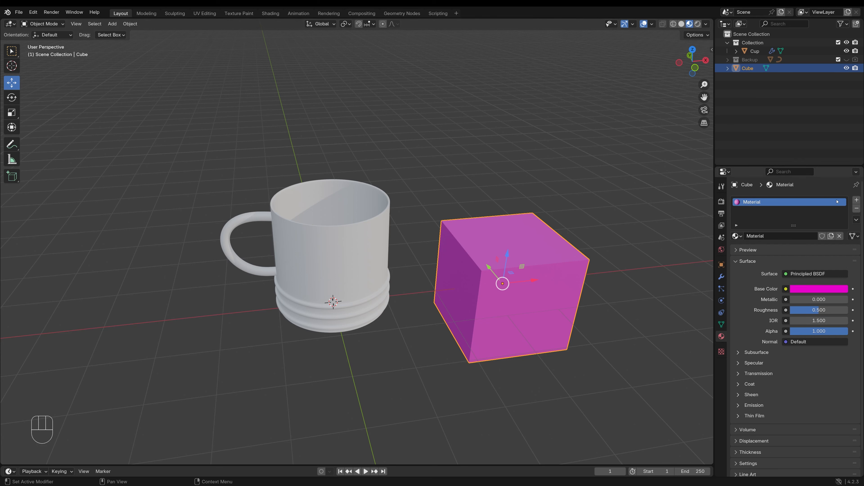
{"action": "left_click", "coordinate": [856, 201]}
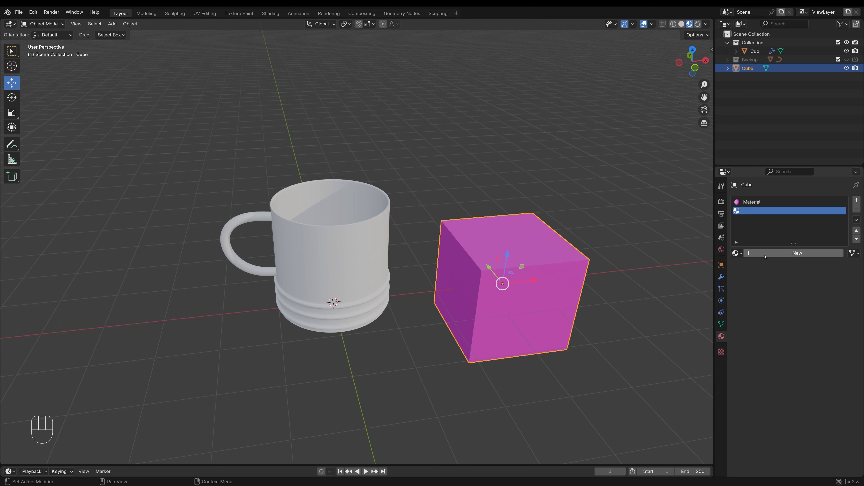
{"action": "left_click", "coordinate": [786, 254]}
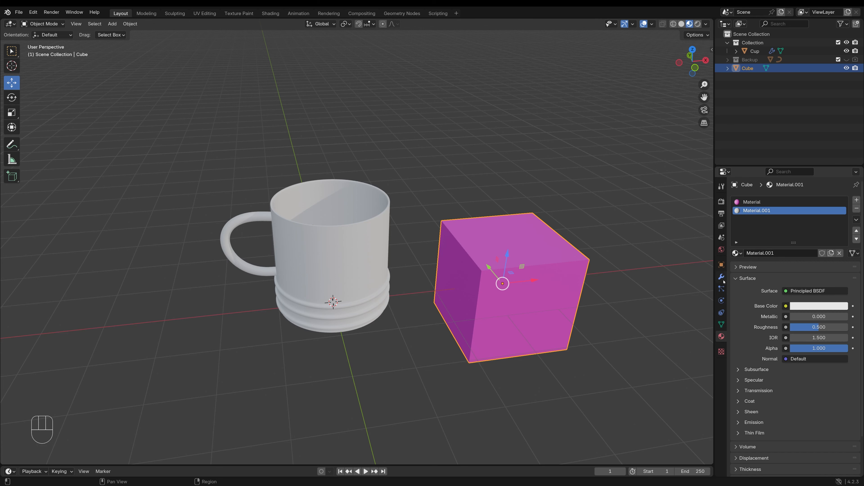
{"action": "key", "text": "ctrl+z"}
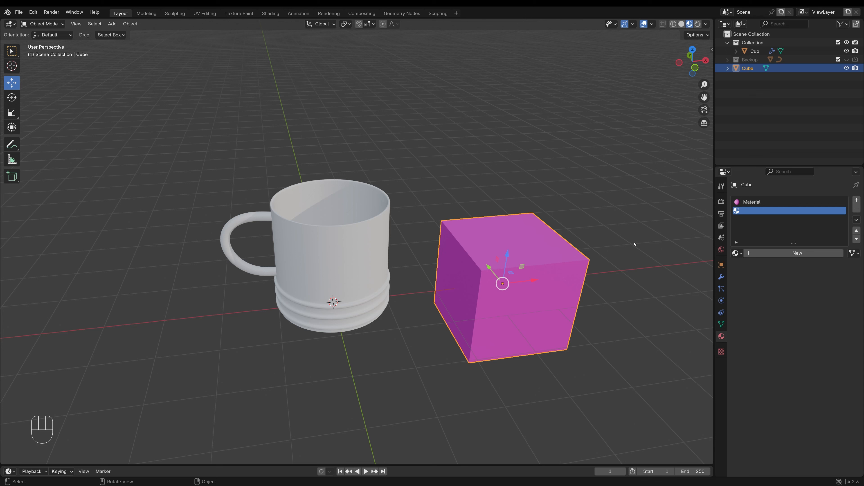
{"action": "left_click", "coordinate": [856, 209]}
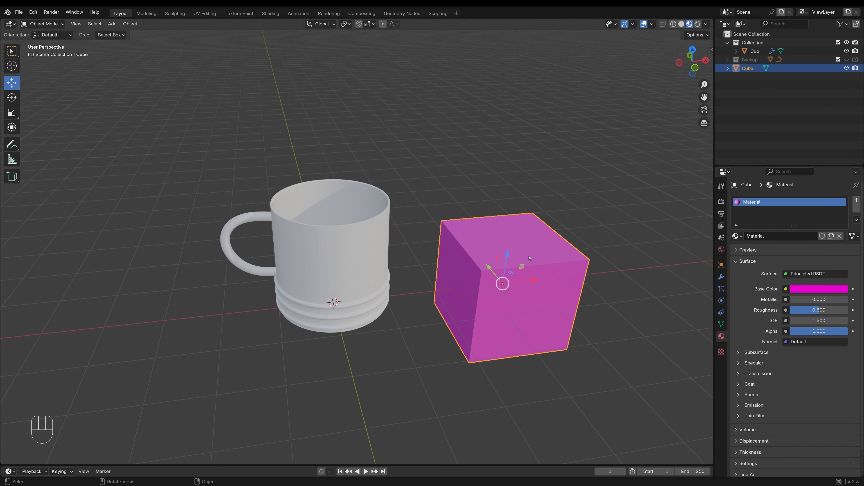
- Create a new material on the cup and set its base color to a saturated orange-red
{"action": "left_click", "coordinate": [361, 271]}
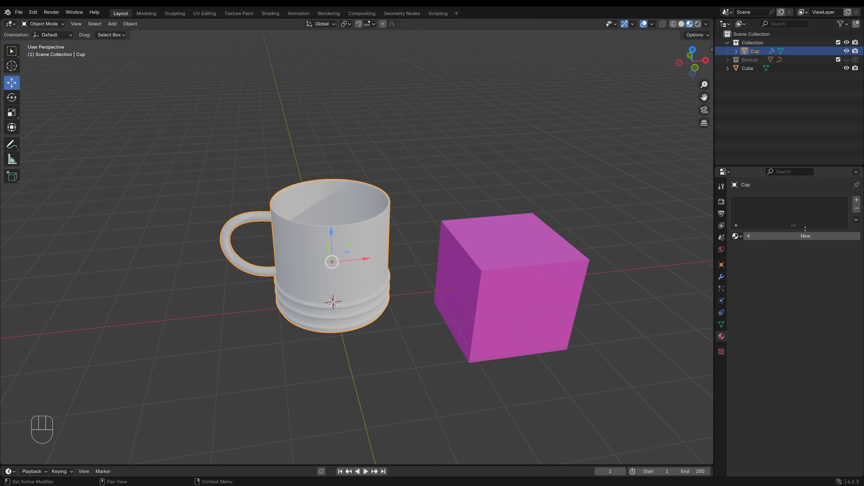
{"action": "left_click", "coordinate": [787, 237]}
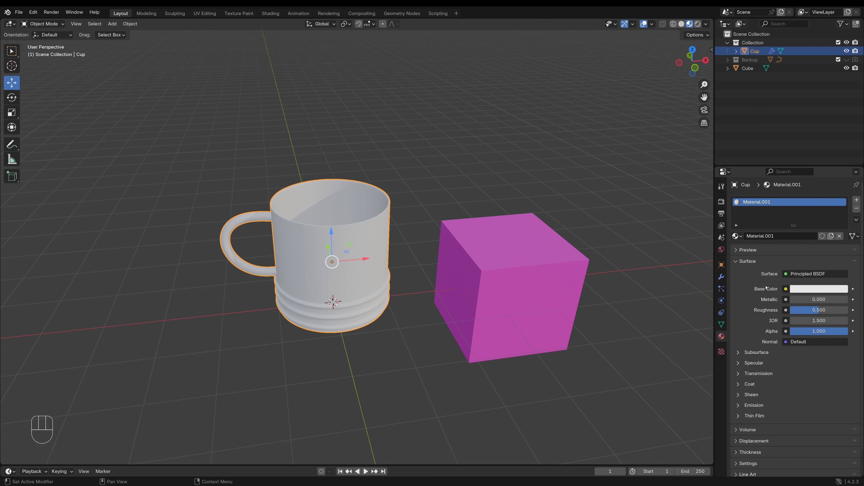
{"action": "left_click", "coordinate": [828, 288]}
{"action": "left_click_drag", "start_coordinate": [796, 198], "coordinate": [764, 189]}
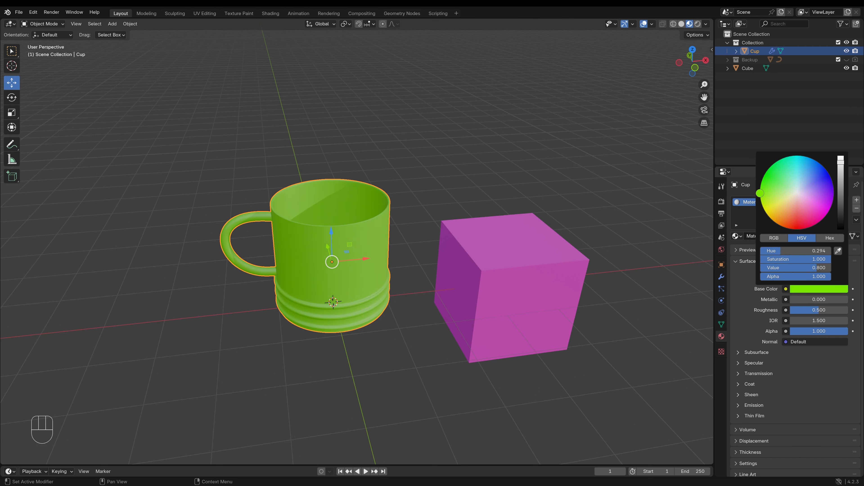
{"action": "left_click", "coordinate": [829, 290]}
{"action": "mouse_move", "coordinate": [776, 199]}
{"action": "left_mouse_down"}
{"action": "mouse_move", "coordinate": [770, 197]}
{"action": "mouse_move", "coordinate": [779, 225]}
{"action": "mouse_move", "coordinate": [789, 228]}
{"action": "left_mouse_up"}
- Select the cube and the cup in turn to compare the material assigned to each
{"action": "middle_click_drag", "start_coordinate": [470, 239], "coordinate": [443, 223]}
{"action": "left_click", "coordinate": [442, 223]}
{"action": "left_click", "coordinate": [370, 253]}
{"action": "left_click", "coordinate": [482, 262]}
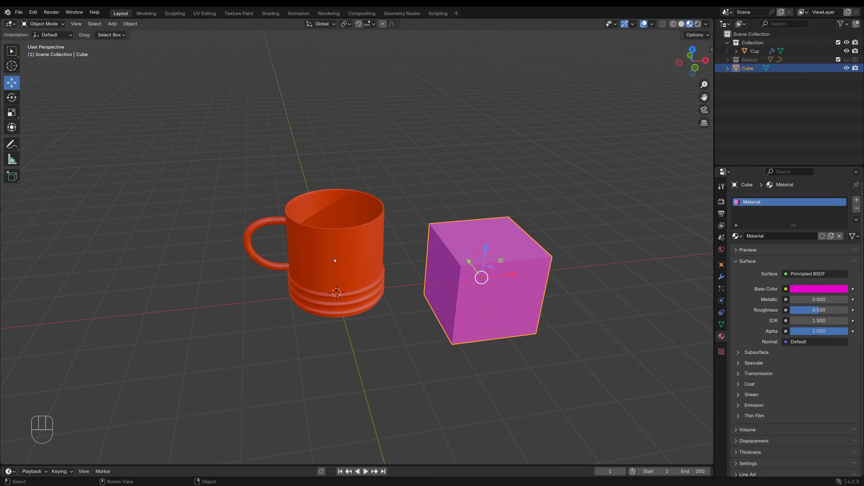
{"action": "middle_click_drag", "start_coordinate": [396, 347], "coordinate": [397, 331]}
{"action": "left_click", "coordinate": [357, 272]}
{"action": "left_click", "coordinate": [563, 316]}
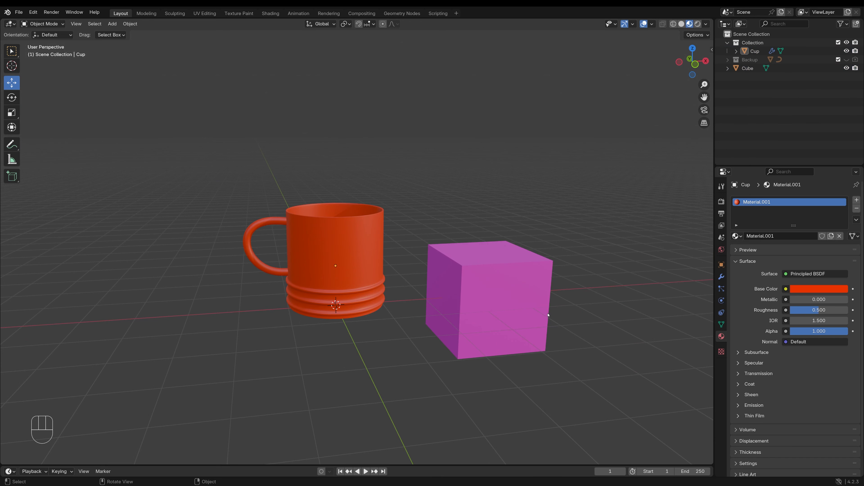
{"action": "left_click", "coordinate": [517, 278]}
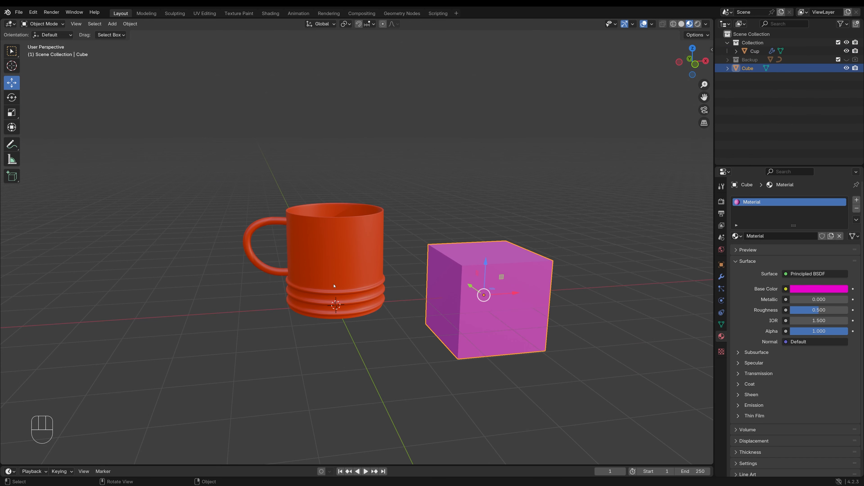
{"action": "left_click", "coordinate": [353, 261]}
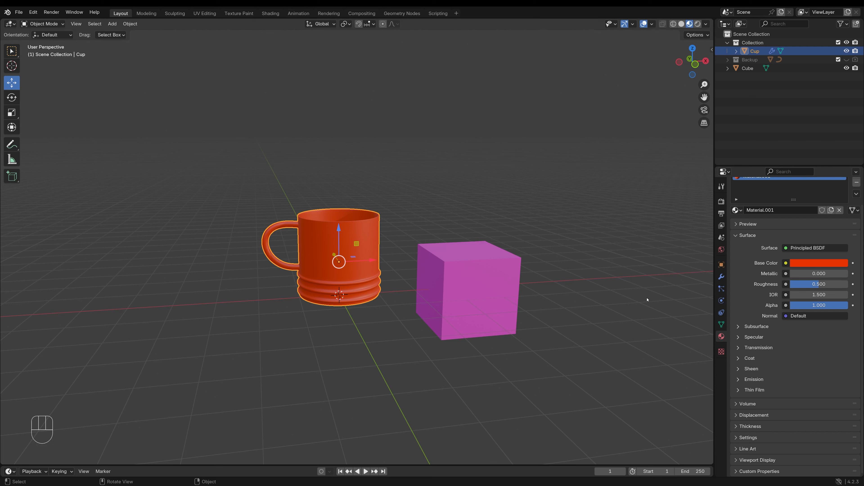
- Try the cup material's roughness at 0 and at about 0.969, and undo both changes
{"action": "left_click_drag", "start_coordinate": [819, 284], "coordinate": [789, 284]}
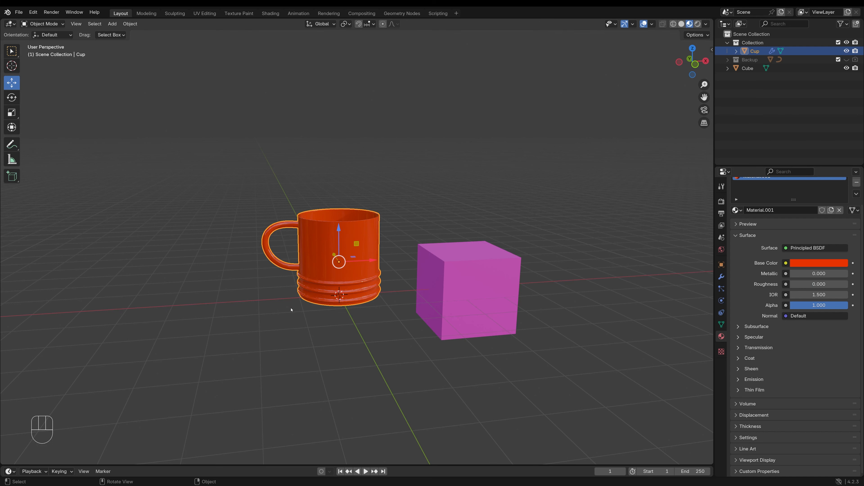
{"action": "middle_click_drag", "start_coordinate": [307, 310], "coordinate": [371, 315], "text": "shift"}
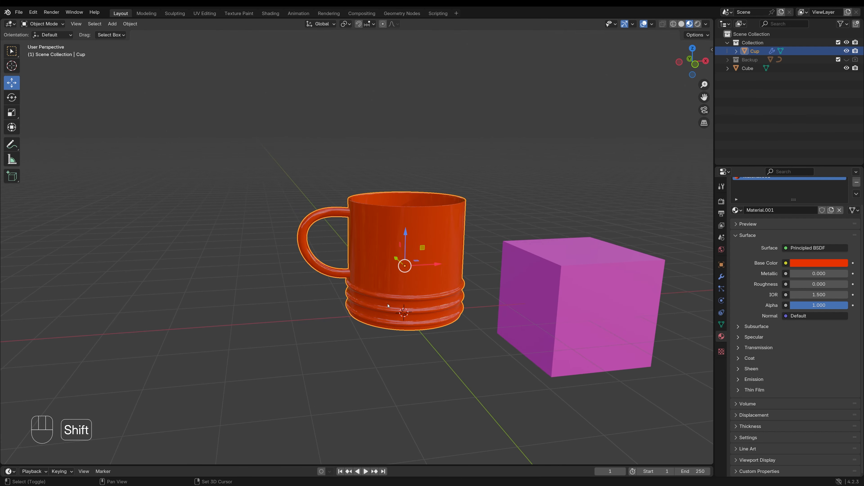
{"action": "left_click_drag", "start_coordinate": [793, 284], "coordinate": [847, 284]}
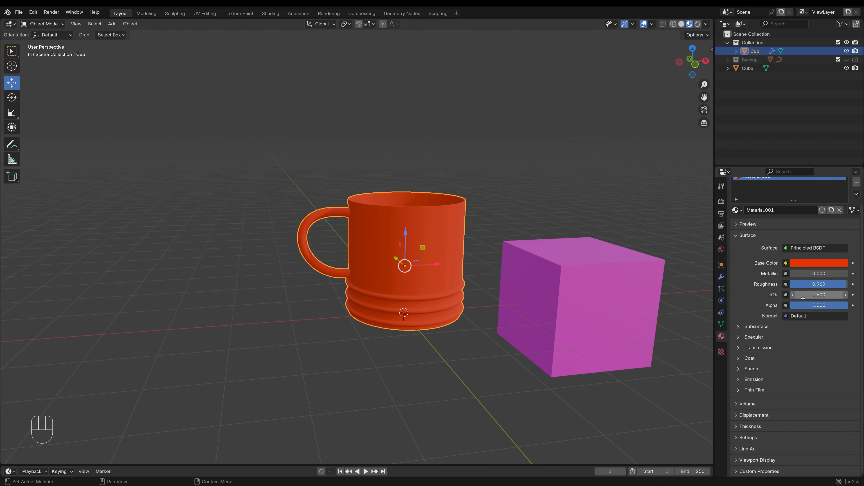
{"action": "key", "text": "ctrl+x"}
{"action": "key", "text": "ctrl+x"}
{"action": "key", "text": "ctrl+z"}
{"action": "key", "text": "ctrl+z"}
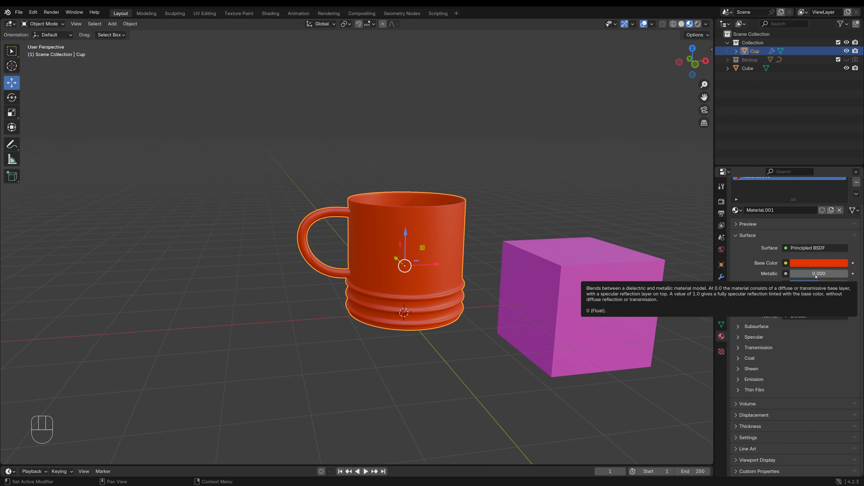
{"action": "scroll", "coordinate": [456, 273], "scroll_direction": "up", "scroll_amount": 3}
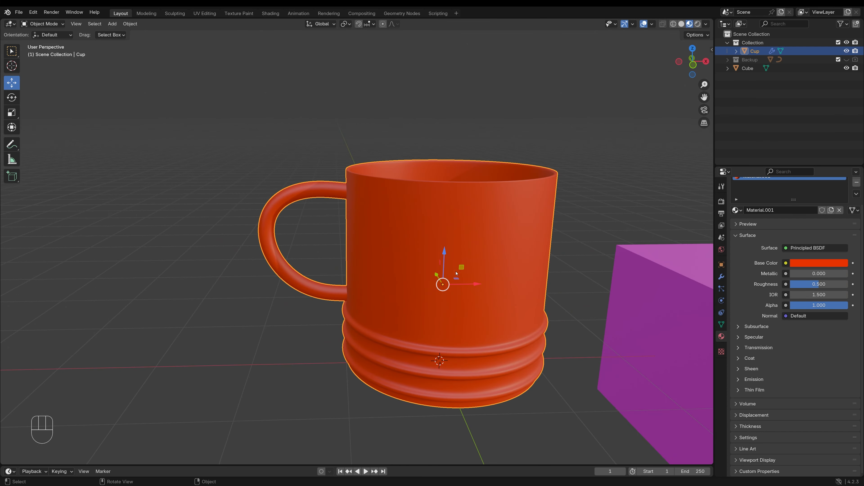
{"action": "scroll", "coordinate": [456, 274], "scroll_direction": "down", "scroll_amount": 2}
{"action": "middle_click_drag", "start_coordinate": [456, 274], "coordinate": [472, 273]}
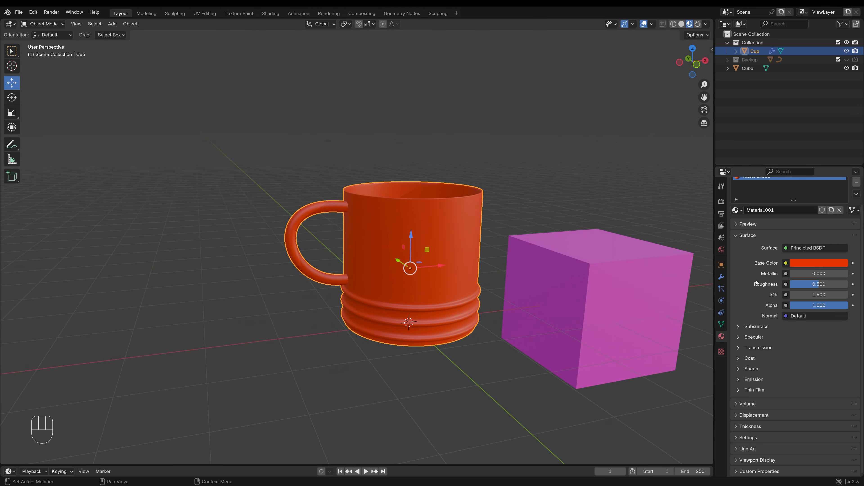
{"action": "left_click", "coordinate": [806, 276]}
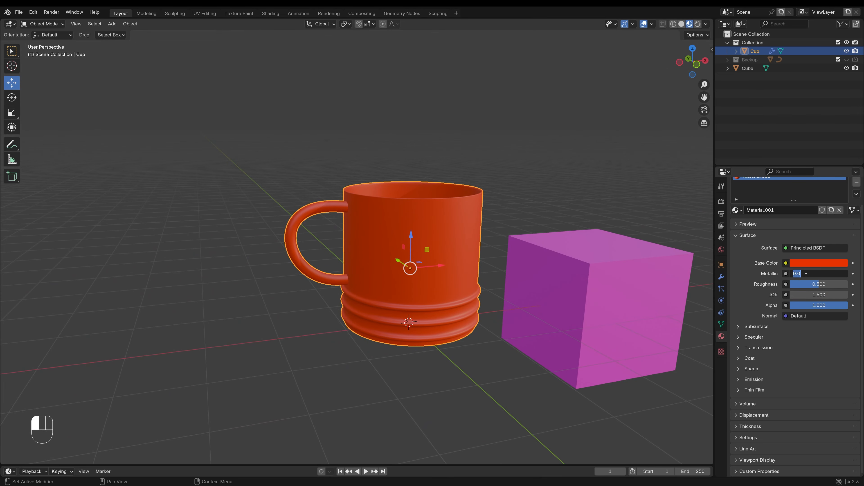
{"action": "key", "text": "Return"}
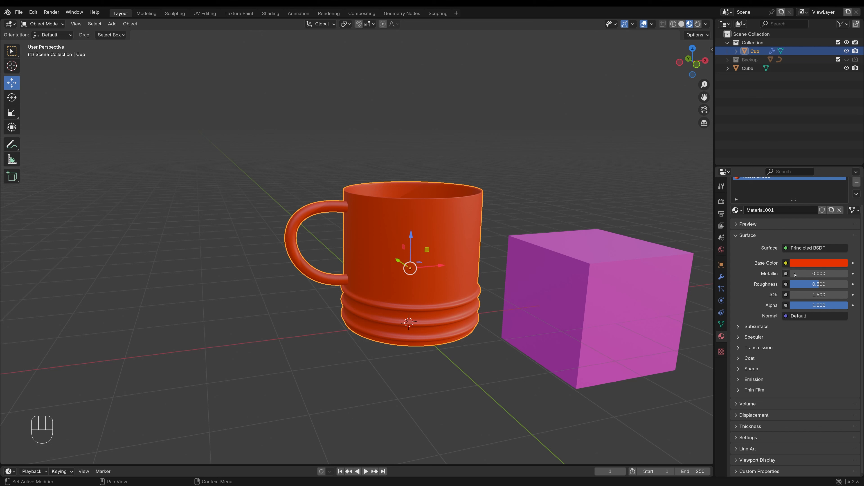
{"action": "mouse_move", "coordinate": [819, 284]}
{"action": "left_mouse_down"}
{"action": "mouse_move", "coordinate": [847, 284]}
{"action": "mouse_move", "coordinate": [819, 284]}
{"action": "left_mouse_up"}
{"action": "key", "text": "ctrl+z"}
- Try the cup material's metallic value at 1, and undo the change
{"action": "mouse_move", "coordinate": [425, 307]}
{"action": "middle_mouse_down"}
{"action": "mouse_move", "coordinate": [375, 313]}
{"action": "mouse_move", "coordinate": [428, 306]}
{"action": "middle_mouse_up"}
{"action": "left_click", "coordinate": [828, 274]}
{"action": "type", "text": "1"}
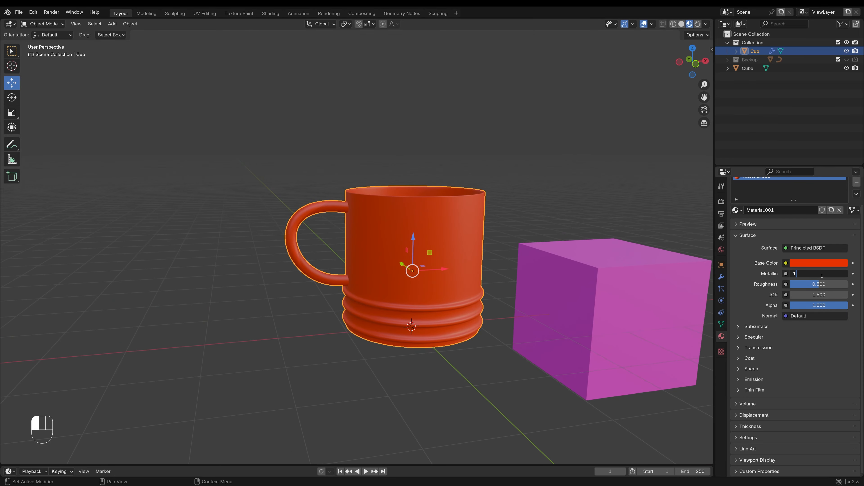
{"action": "key", "text": "Return"}
{"action": "key", "text": "ctrl+z"}
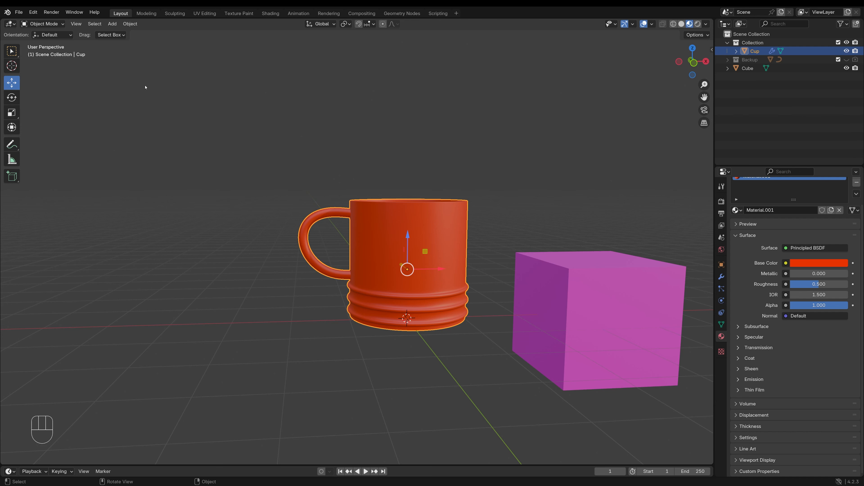
- Switch to the Shading workspace and frame the cup, the cube and the cup material's Principled BSDF and Material Output nodes
{"action": "left_click", "coordinate": [270, 14]}
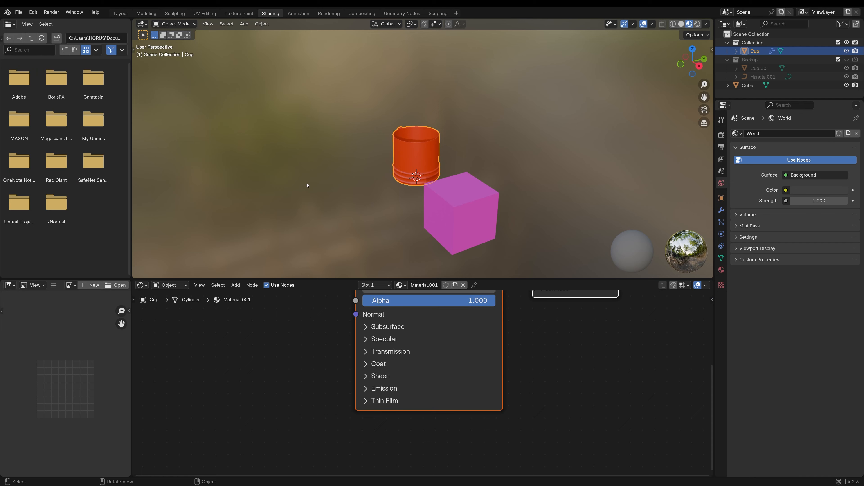
{"action": "middle_click_drag", "start_coordinate": [307, 185], "coordinate": [444, 211]}
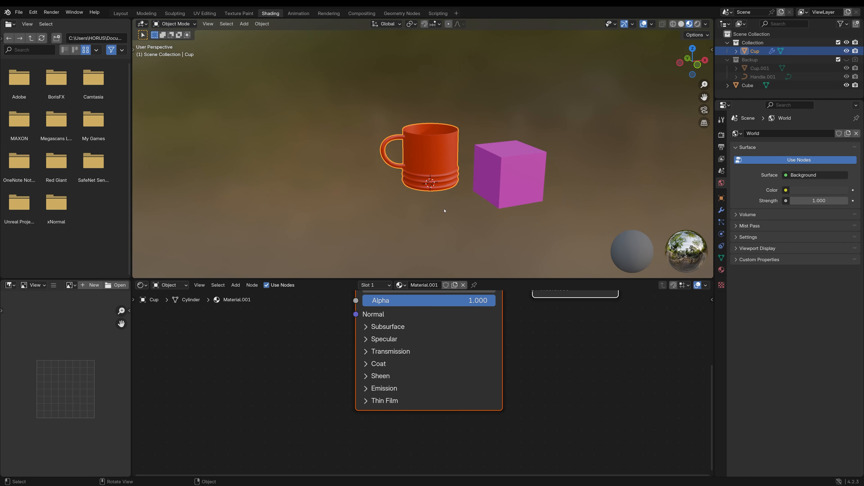
{"action": "scroll", "coordinate": [445, 210], "scroll_direction": "up", "scroll_amount": 2}
{"action": "scroll", "coordinate": [301, 329], "scroll_direction": "down", "scroll_amount": 2}
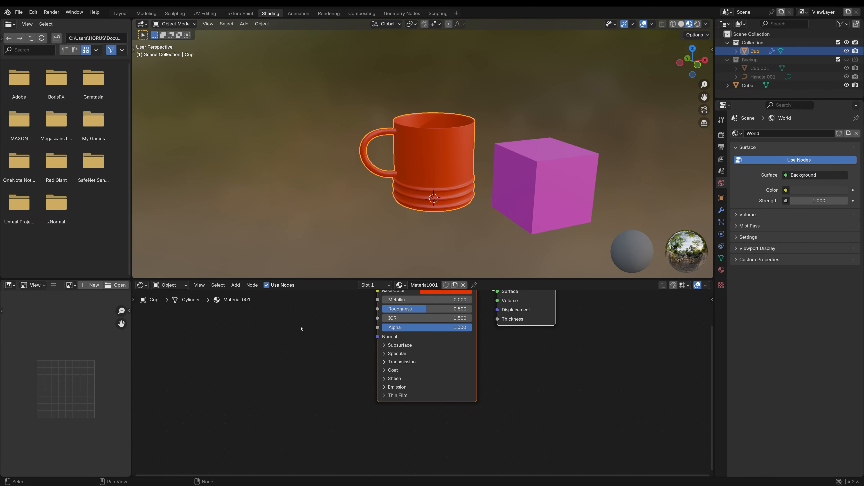
{"action": "scroll", "coordinate": [301, 329], "scroll_direction": "down", "scroll_amount": 2}
{"action": "middle_click_drag", "start_coordinate": [302, 329], "coordinate": [320, 366]}
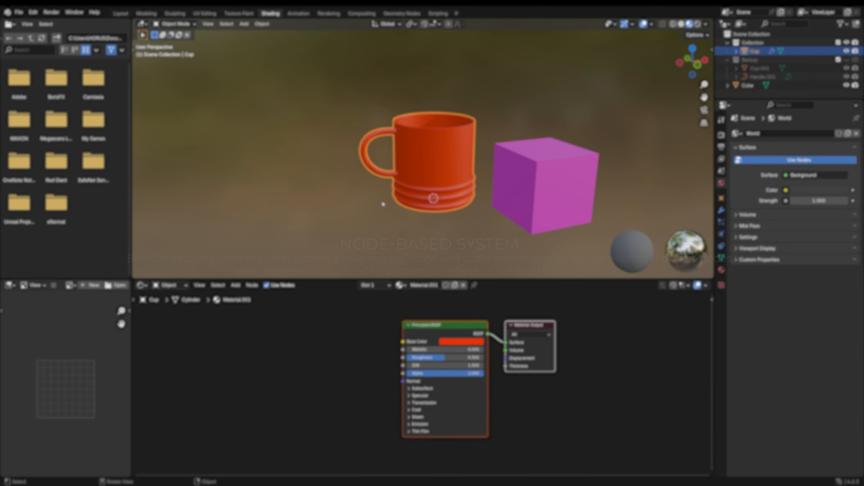
{"action": "middle_click_drag", "start_coordinate": [246, 346], "coordinate": [285, 344]}
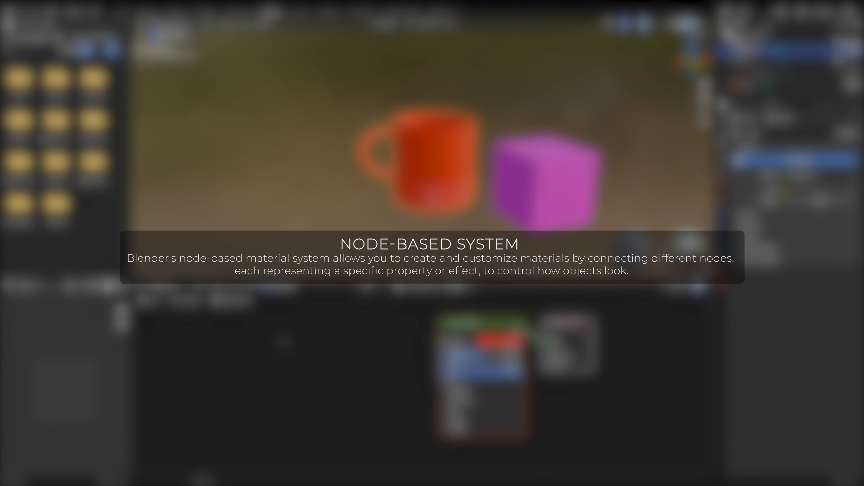
{"action": "left_click", "coordinate": [370, 346]}
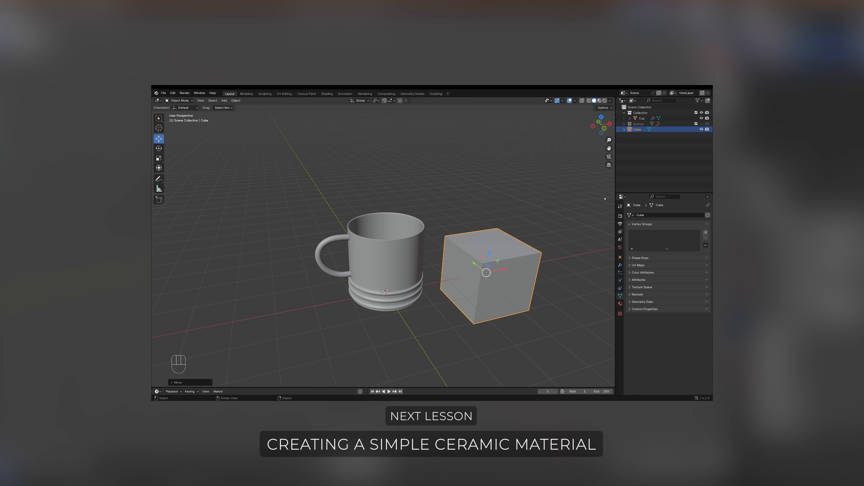
- Create a new material for the selected gray cube from its material properties
{"action": "left_click", "coordinate": [620, 304]}
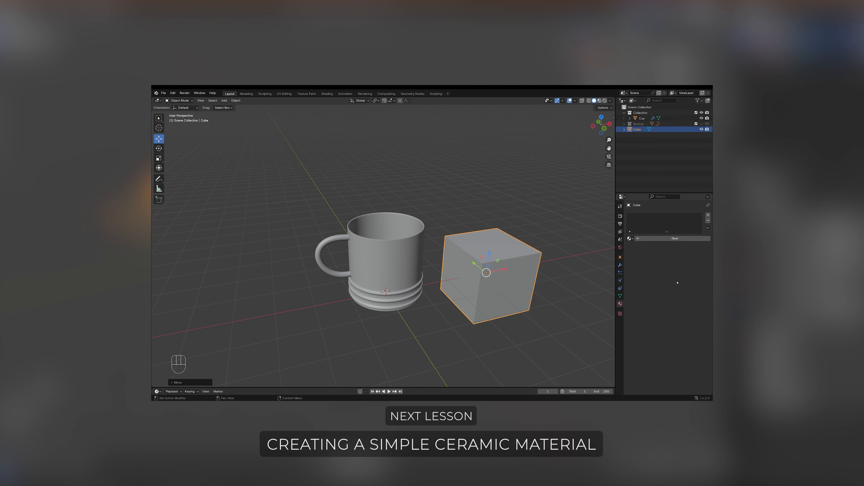
{"action": "left_click", "coordinate": [667, 239]}
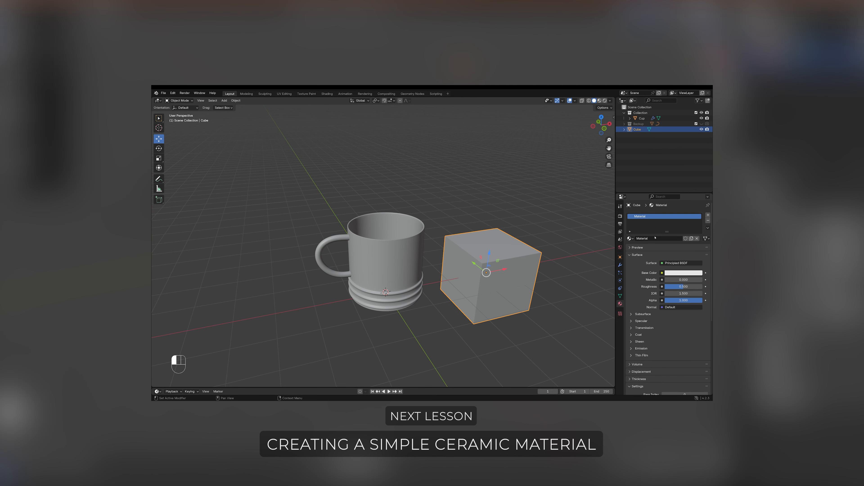